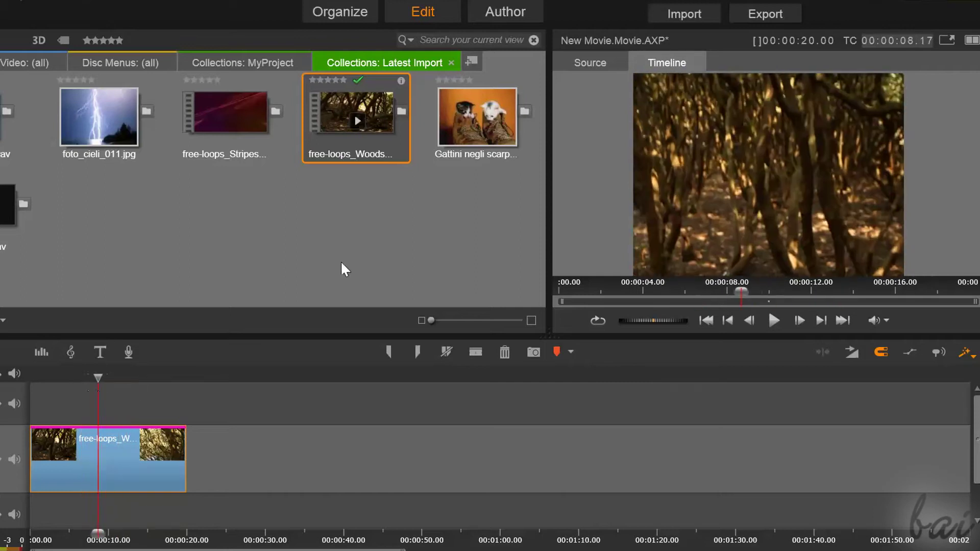
Step: Choose Cloud export with YouTube as destination and start publishing the movie
click(768, 12)
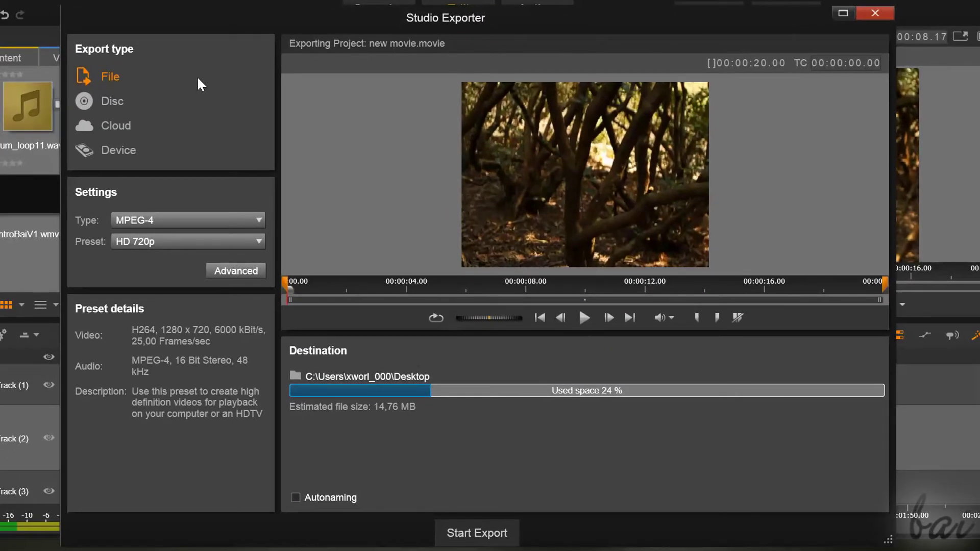
click(115, 129)
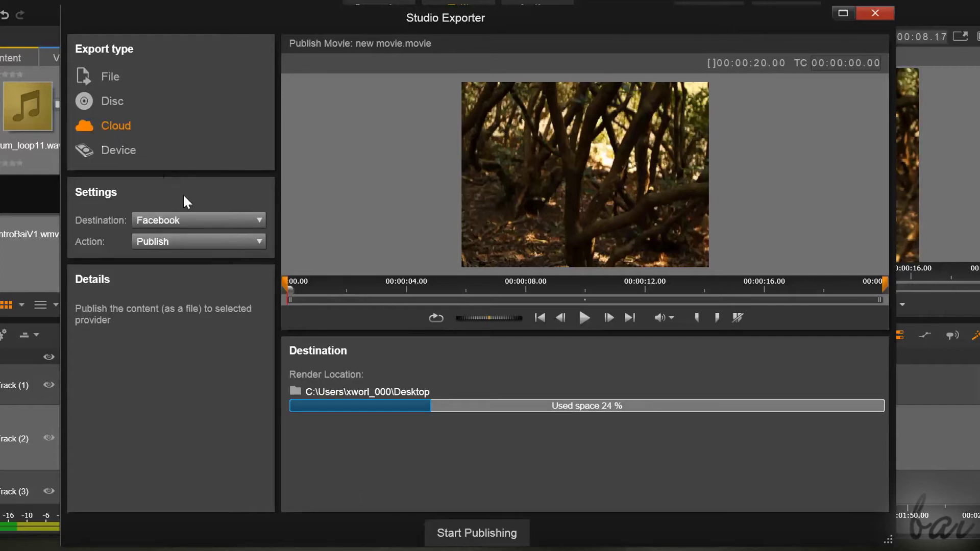
click(199, 214)
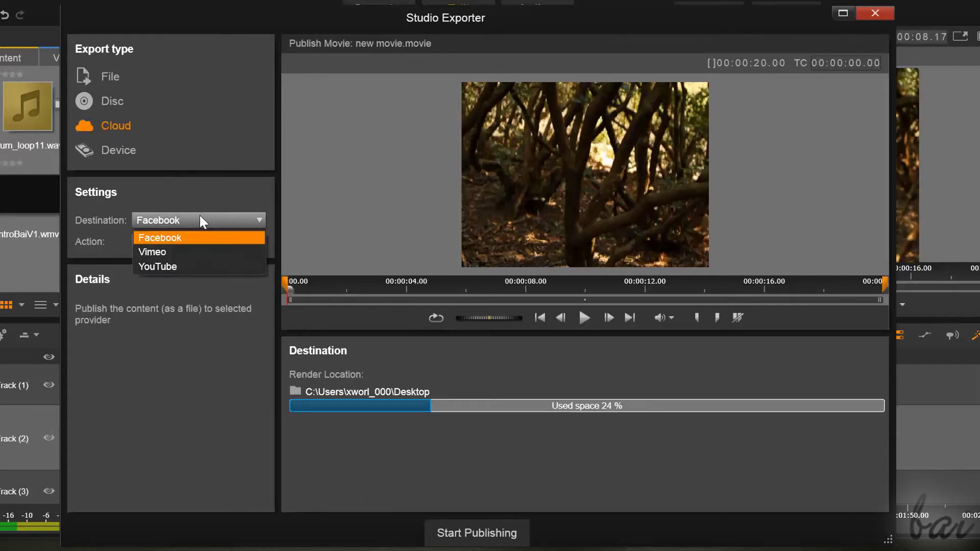
click(205, 267)
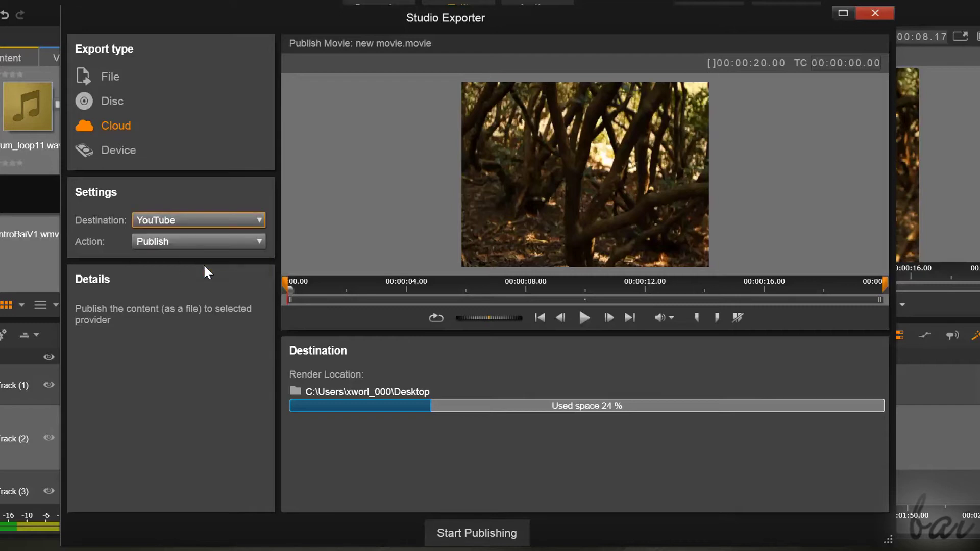
click(493, 536)
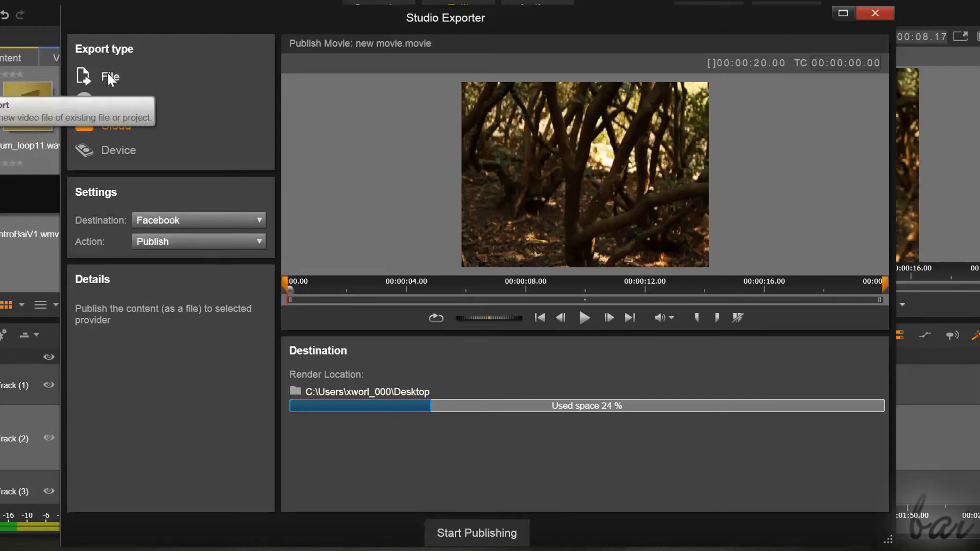
Step: Switch to File export with MPEG-4 format and an HD preset chosen from the preset list
click(107, 76)
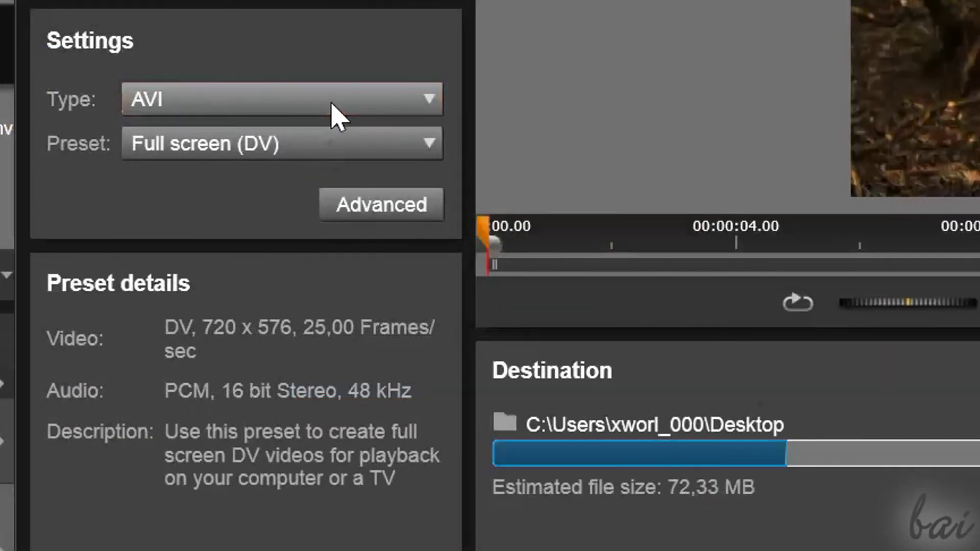
click(337, 116)
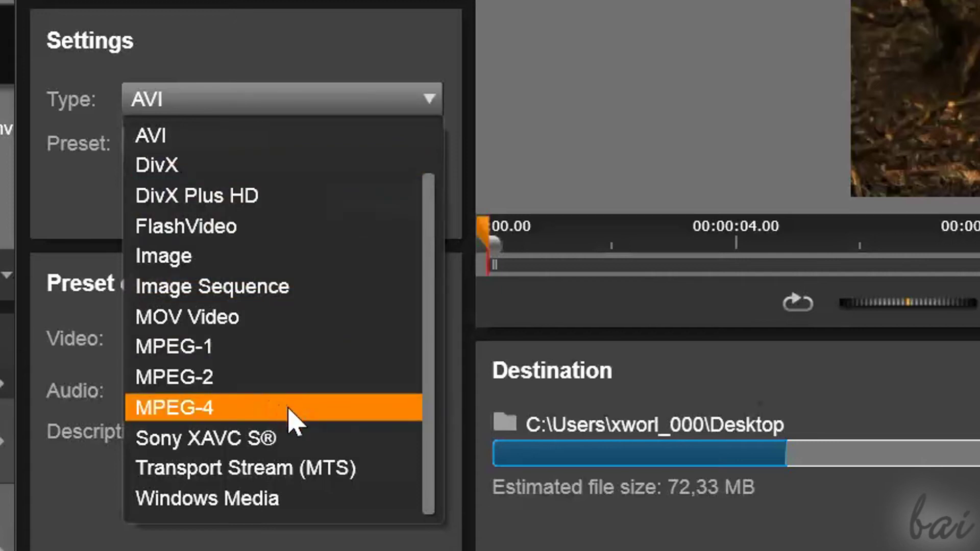
click(295, 414)
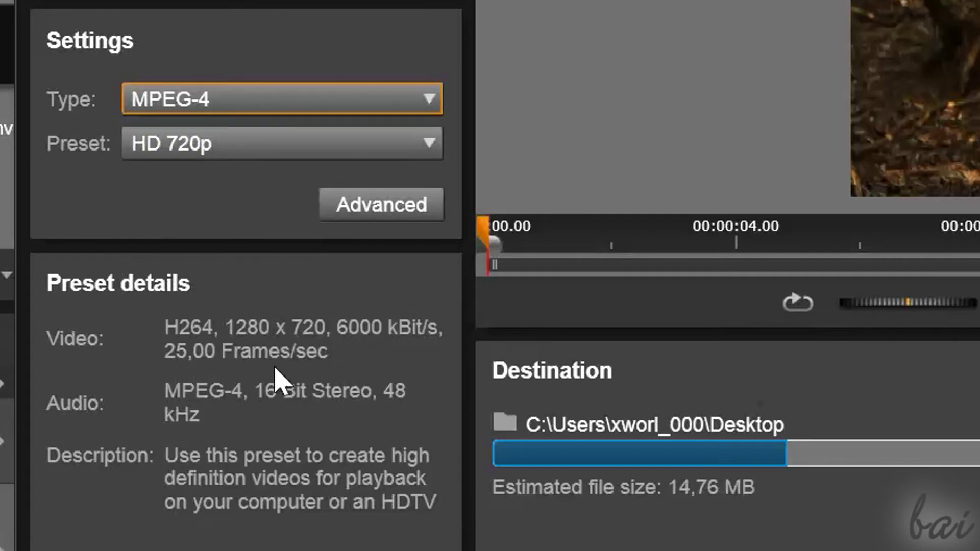
click(286, 146)
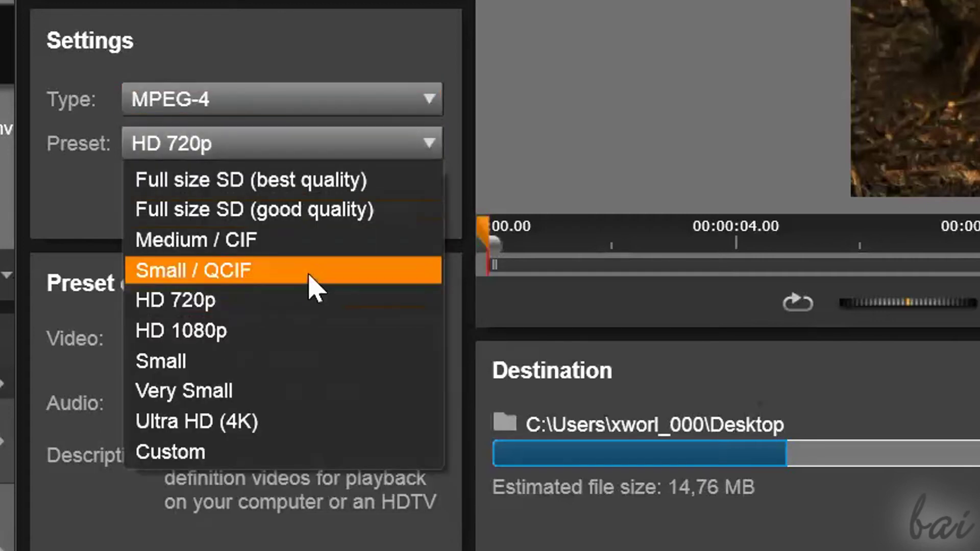
click(303, 307)
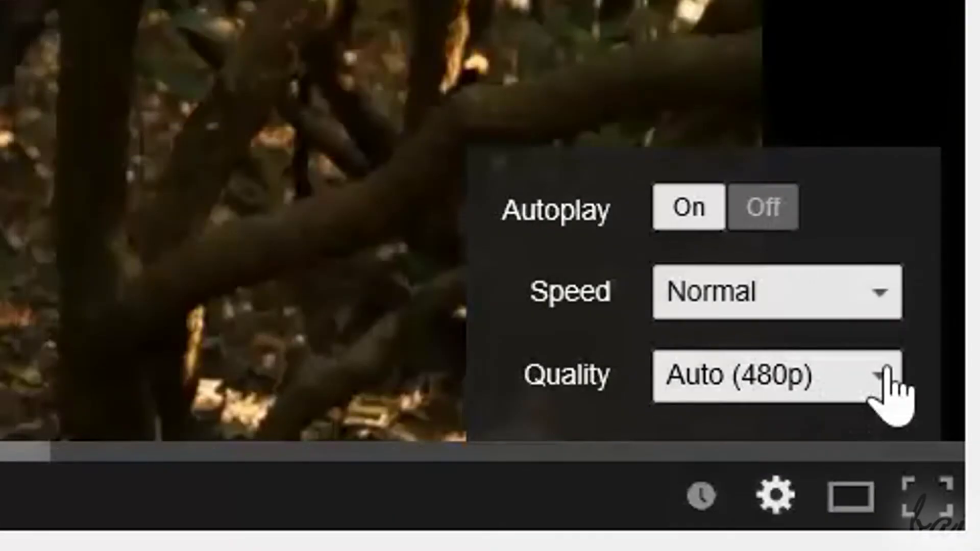
click(884, 386)
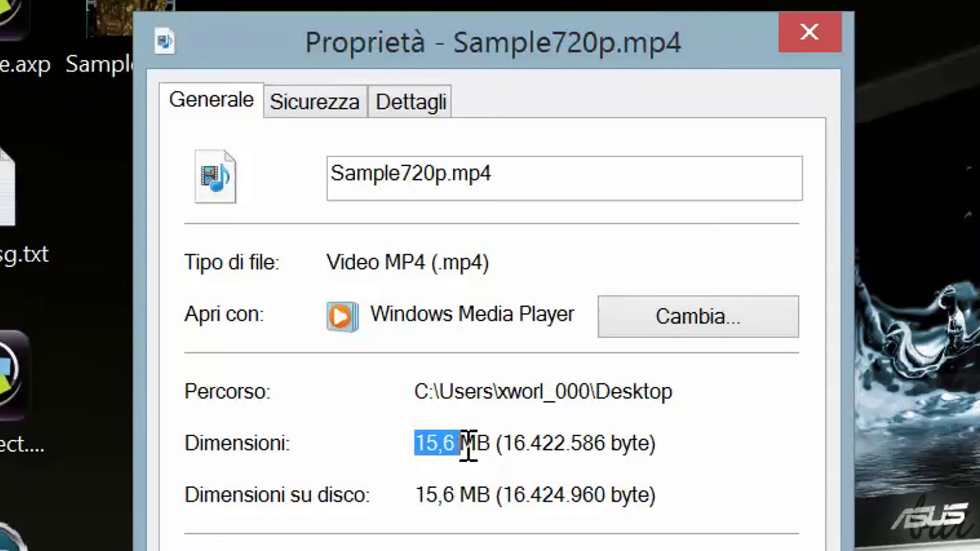
Step: Highlight the Sample720p.mp4 size and the Sample1080p.mp4 30,2 MB size for comparison
drag(465, 448, 491, 453)
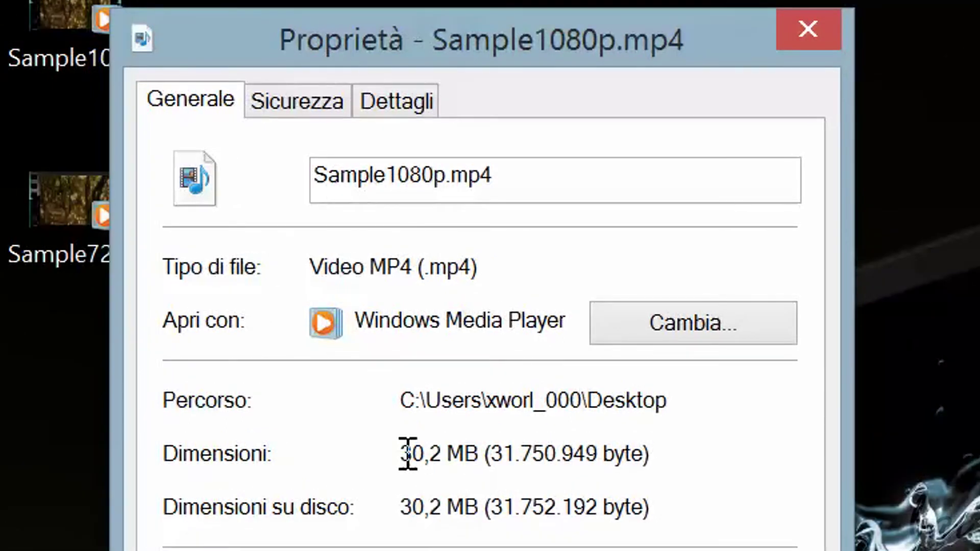
drag(401, 455, 479, 462)
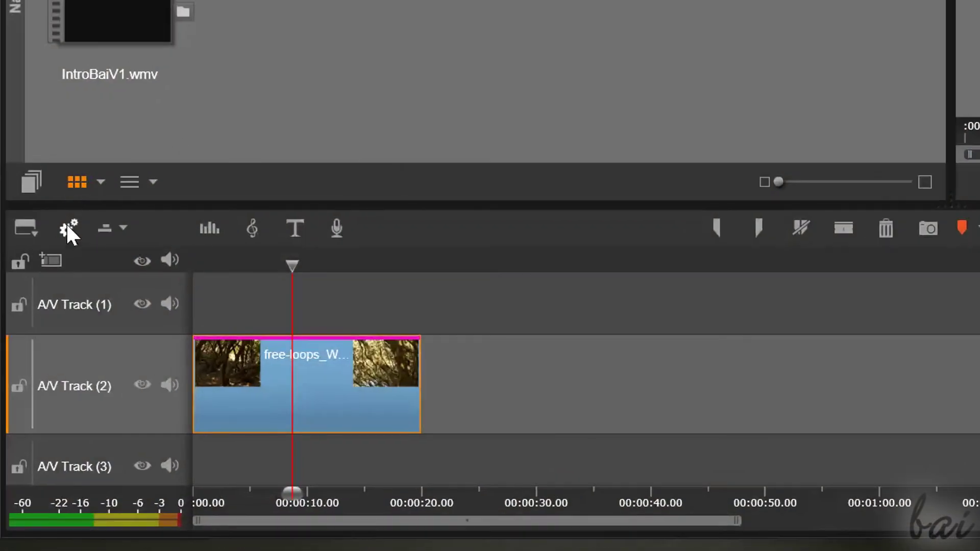
Step: Set the project's aspect ratio to Widescreen (16:9) in the timeline settings
click(68, 229)
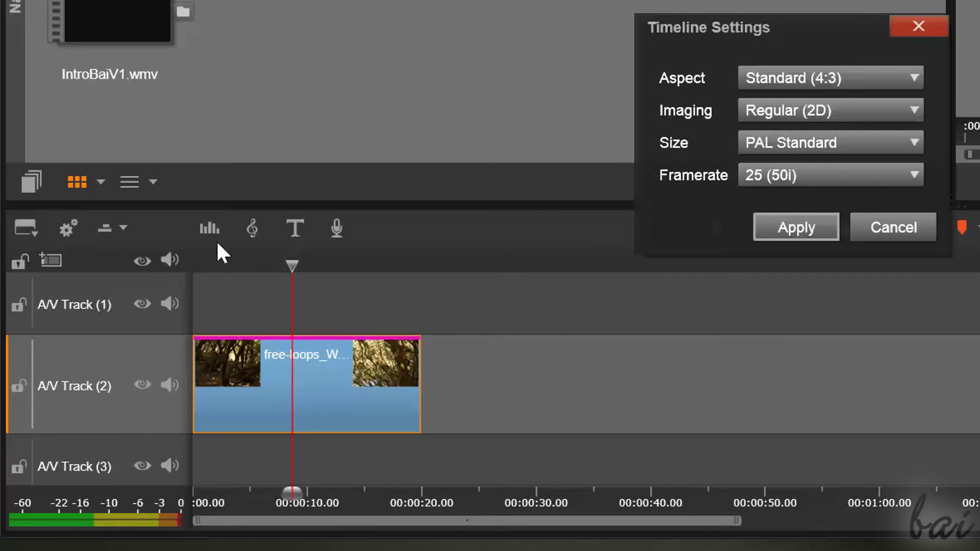
click(855, 80)
click(856, 127)
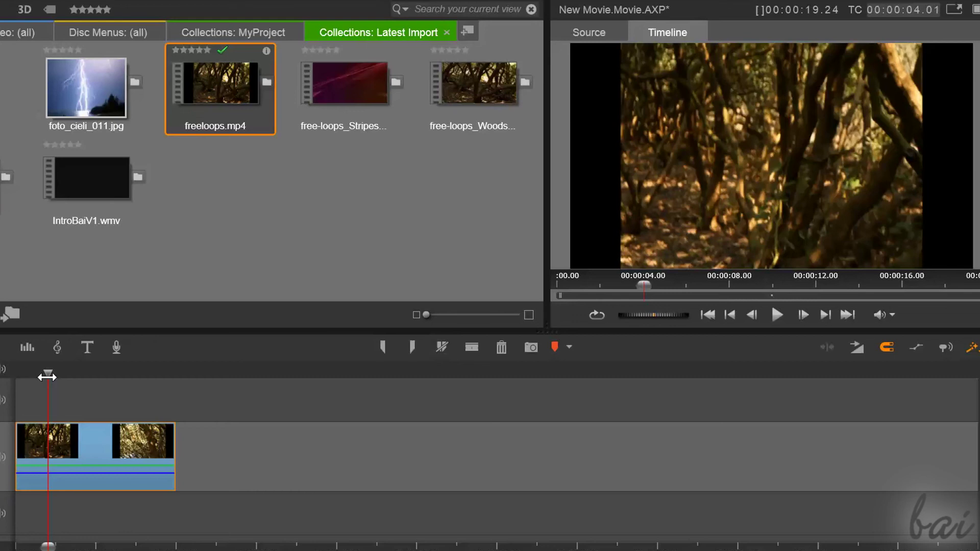
Step: Preview the clip around the 8-10 second marks and return playback to the start
drag(48, 376, 81, 387)
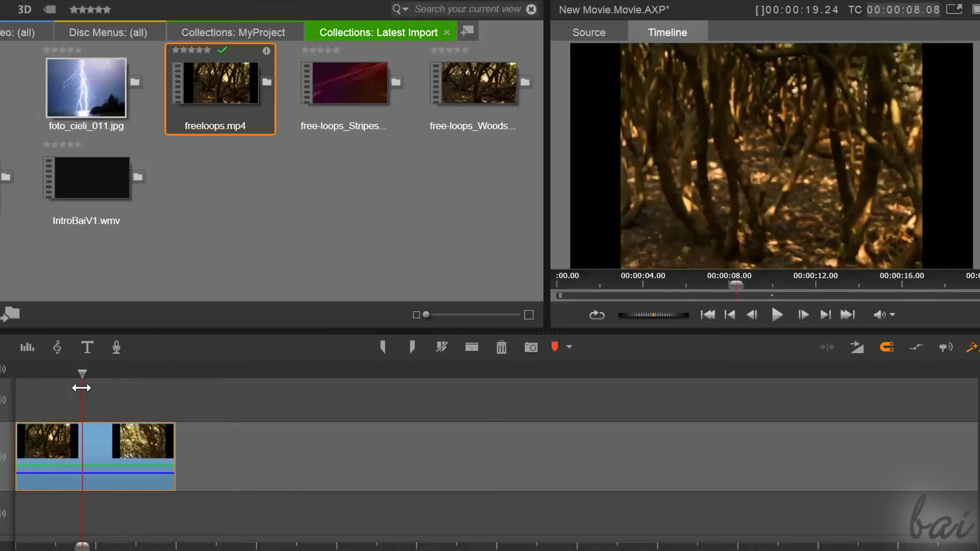
drag(81, 387, 93, 393)
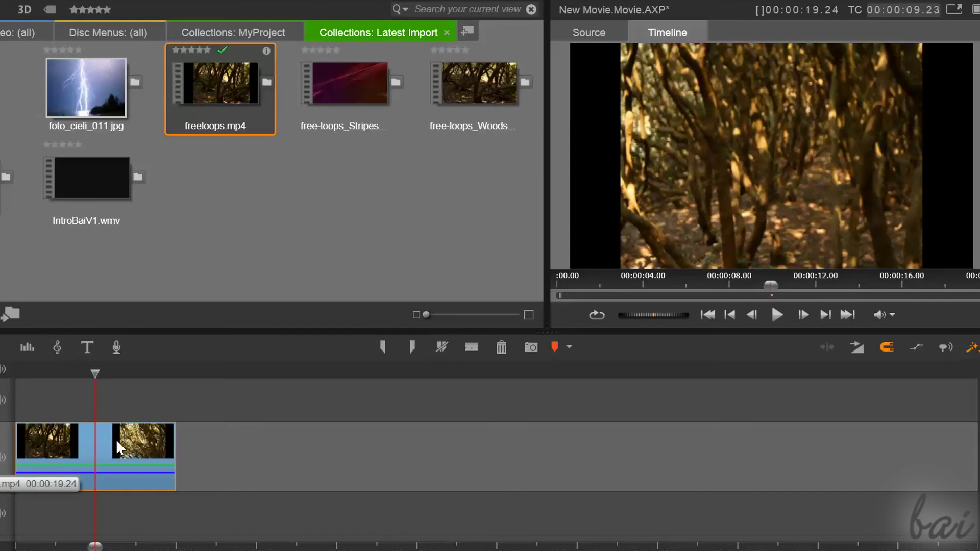
key(Home)
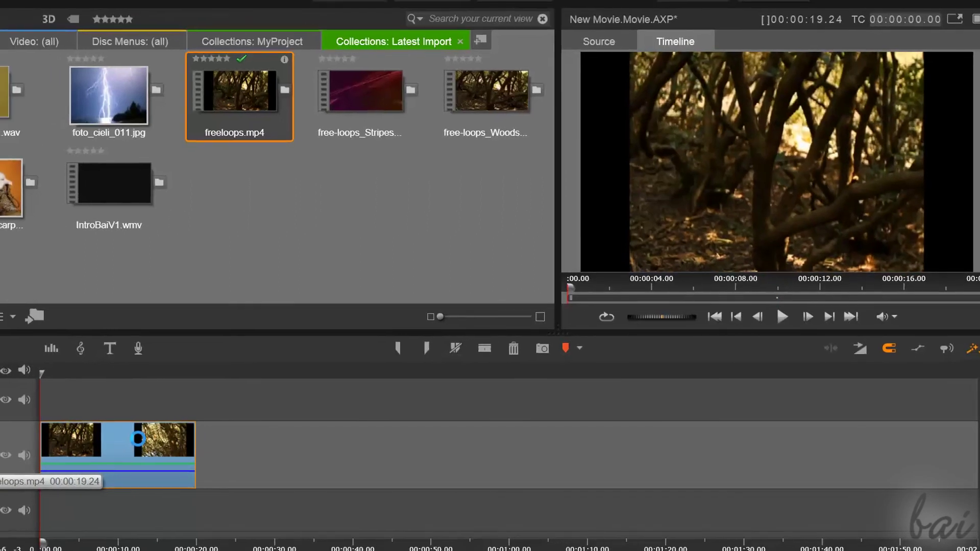
Step: Apply the Studio PIP effect to freeloops.mp4 and reveal its Position and Size settings
double_click(169, 438)
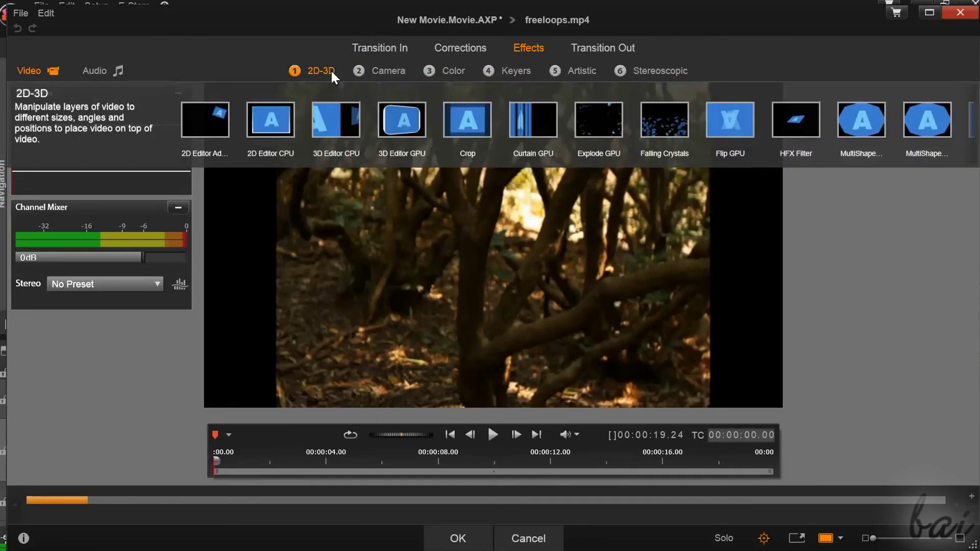
click(969, 125)
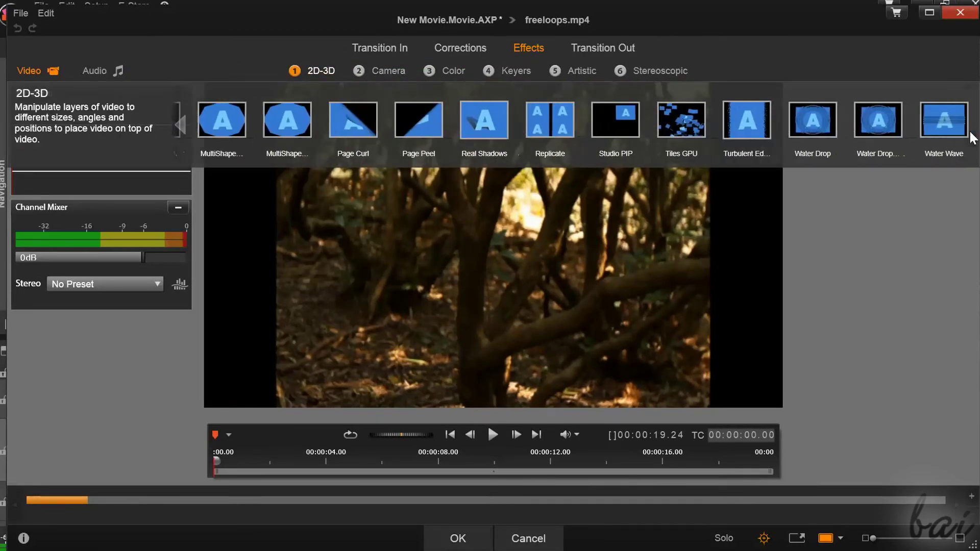
click(594, 144)
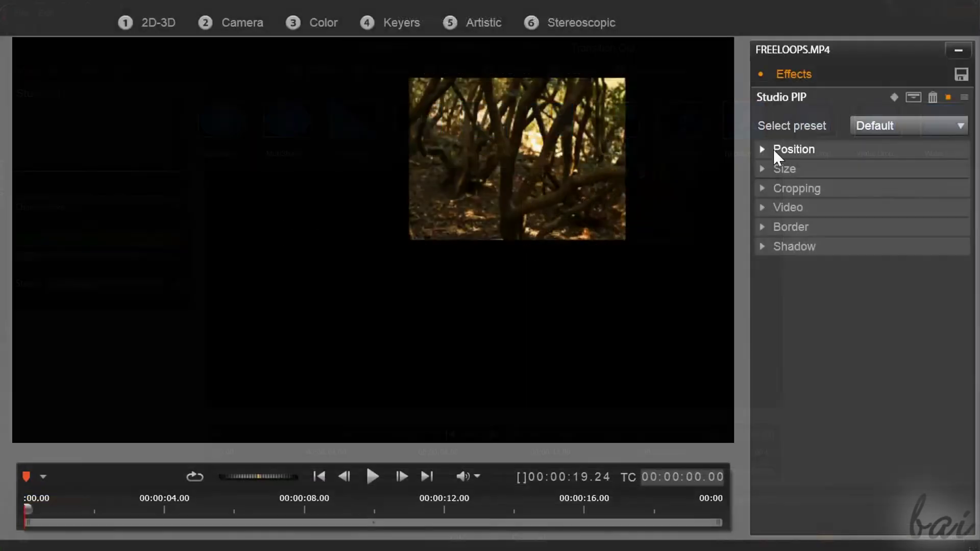
click(764, 149)
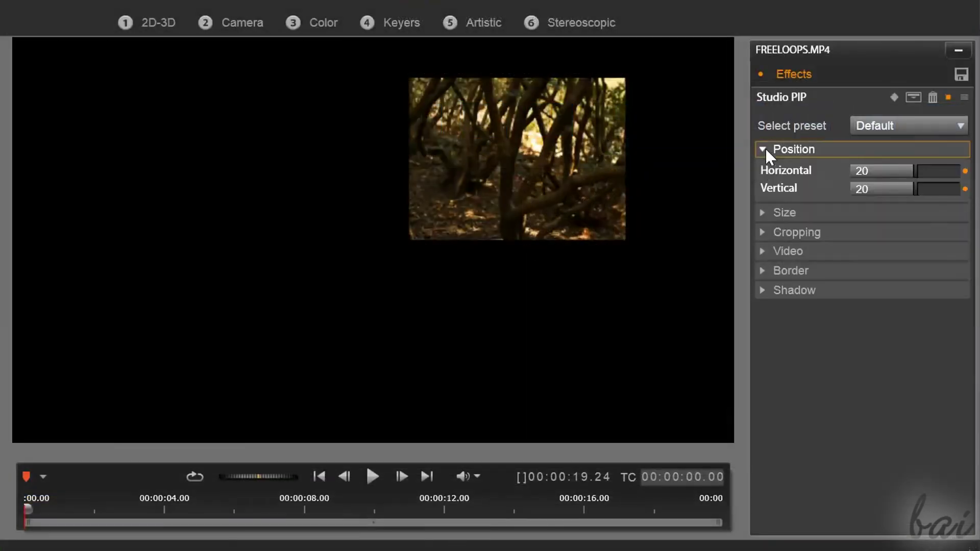
click(762, 214)
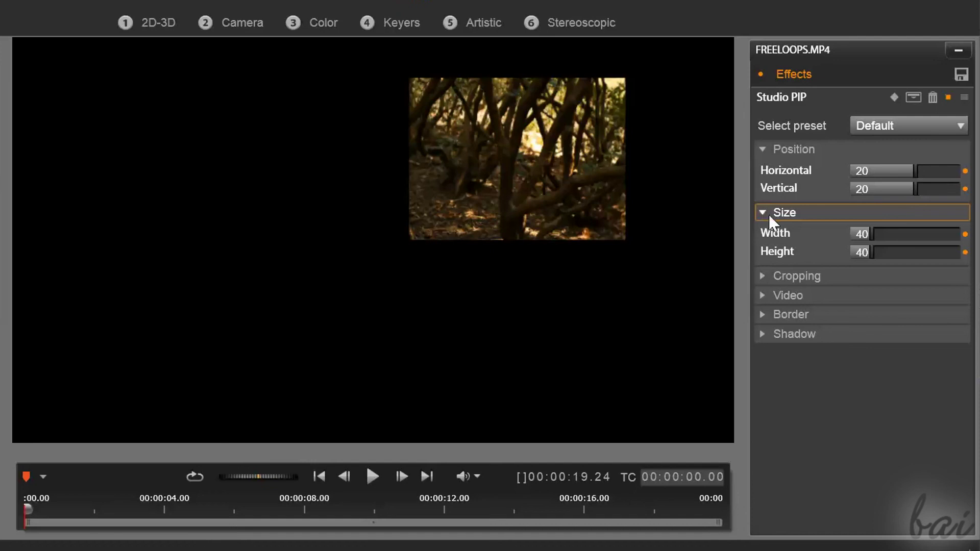
Step: Zero the inset position and enlarge width to 134.1, height to 101.8 to fill the frame
double_click(892, 164)
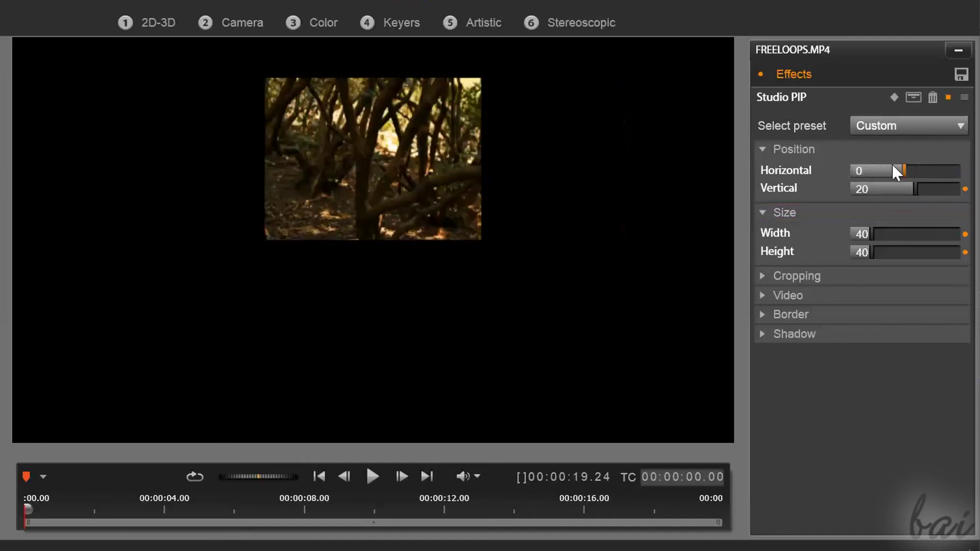
double_click(896, 188)
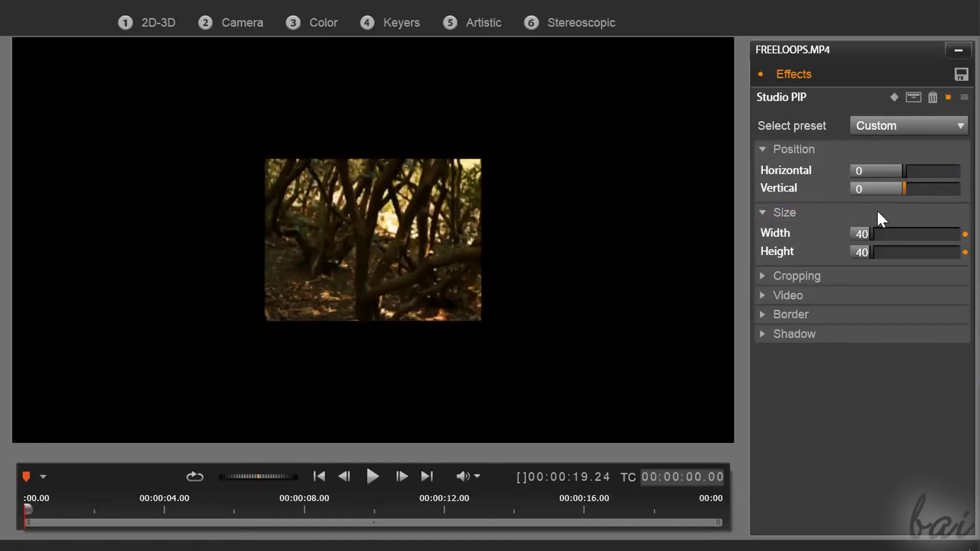
drag(869, 233, 963, 257)
mouse_move(890, 251)
mouse_down()
mouse_move(896, 262)
mouse_move(938, 273)
mouse_up()
drag(936, 172, 937, 188)
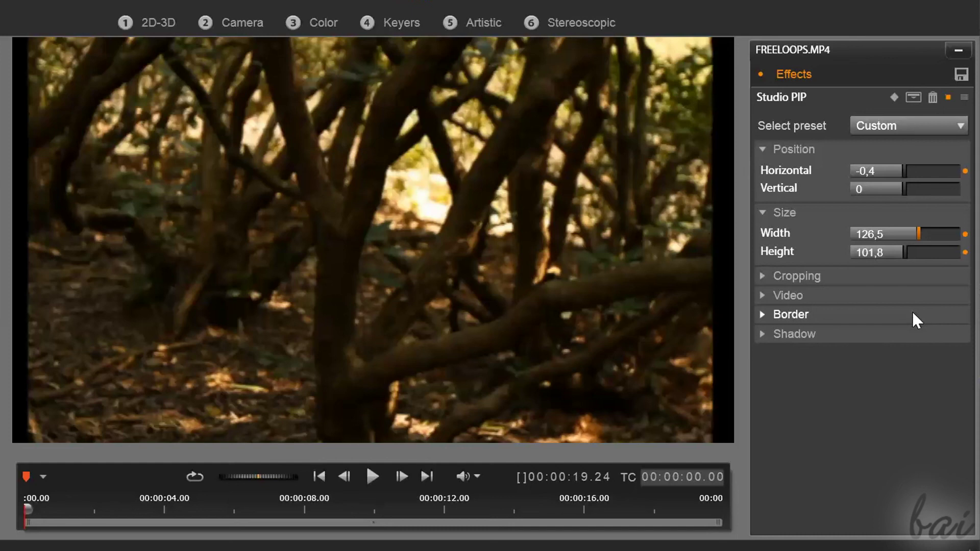
key(Right)
key(Right)
key(Right)
key(Right)
key(Right)
key(Right)
key(Right)
key(Right)
key(Right)
key(Right)
key(Right)
key(Right)
key(Right)
key(Right)
key(Right)
key(Right)
key(Right)
key(Right)
key(Right)
key(Right)
key(Right)
key(Right)
key(Right)
key(Right)
key(Right)
key(Right)
key(Right)
key(Right)
key(Right)
key(Right)
key(Right)
key(Right)
key(Right)
key(Right)
key(Right)
key(Right)
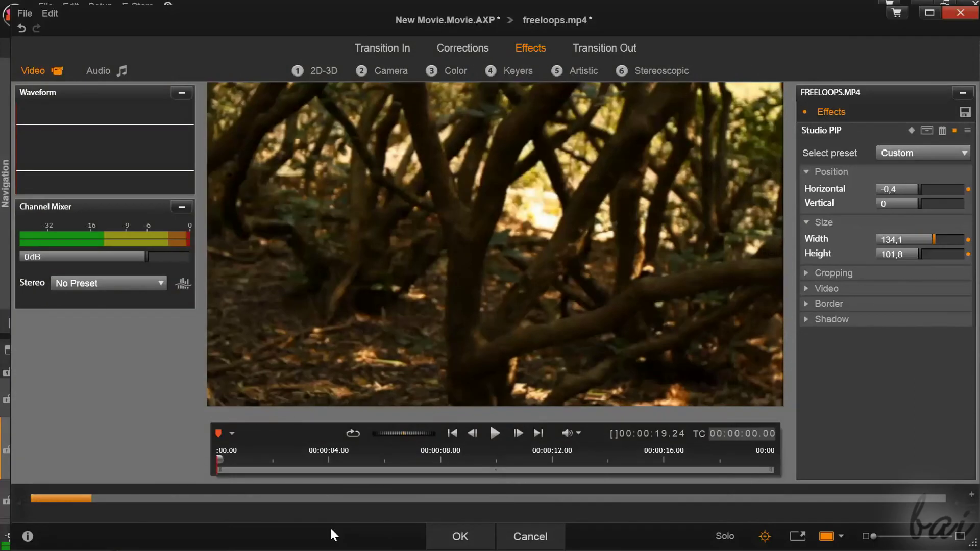